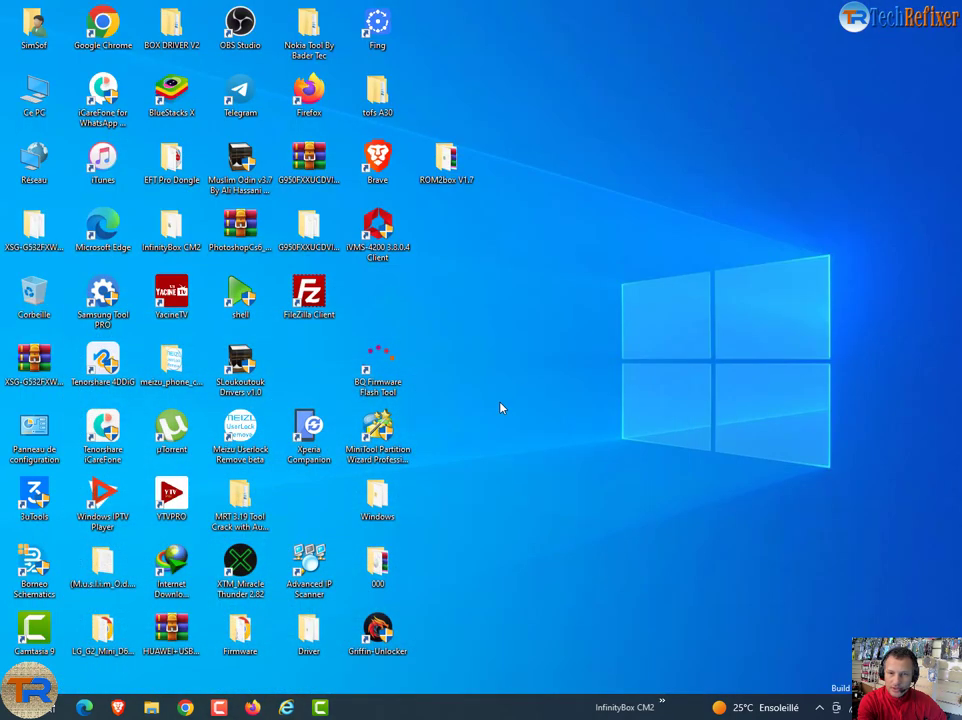
left_click(440, 171)
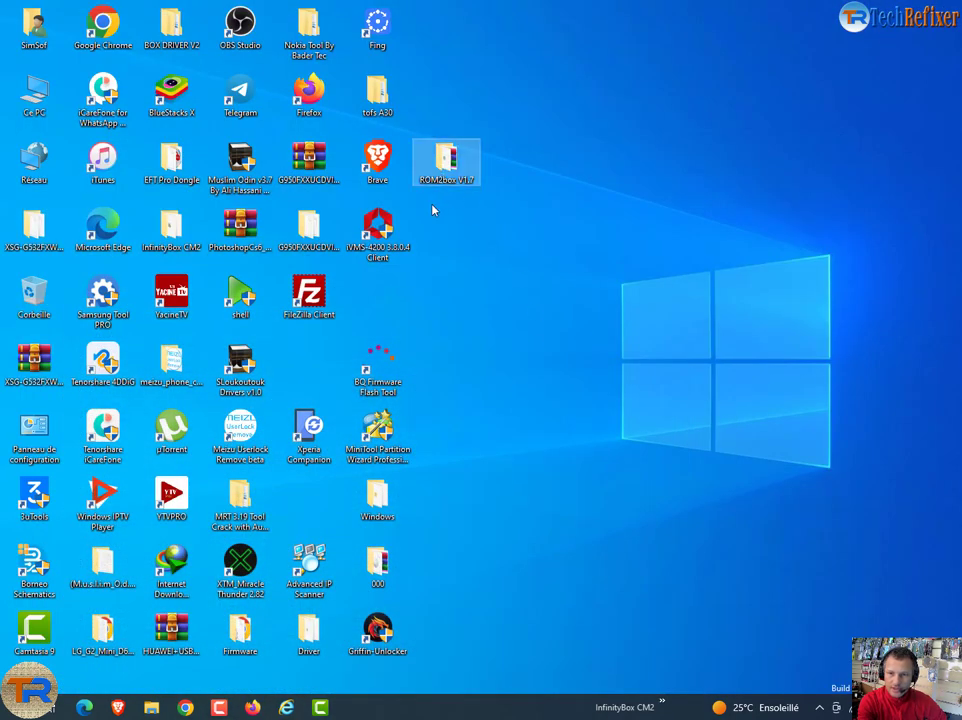
mouse_move(450, 190)
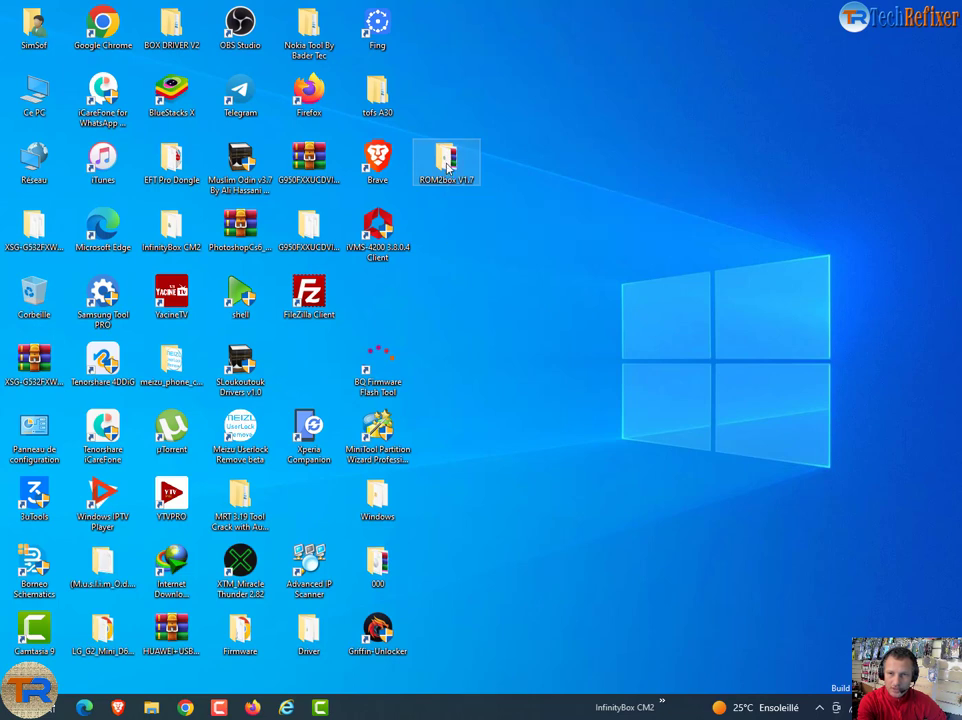
double_click(447, 168)
scroll(442, 211, "down", 5)
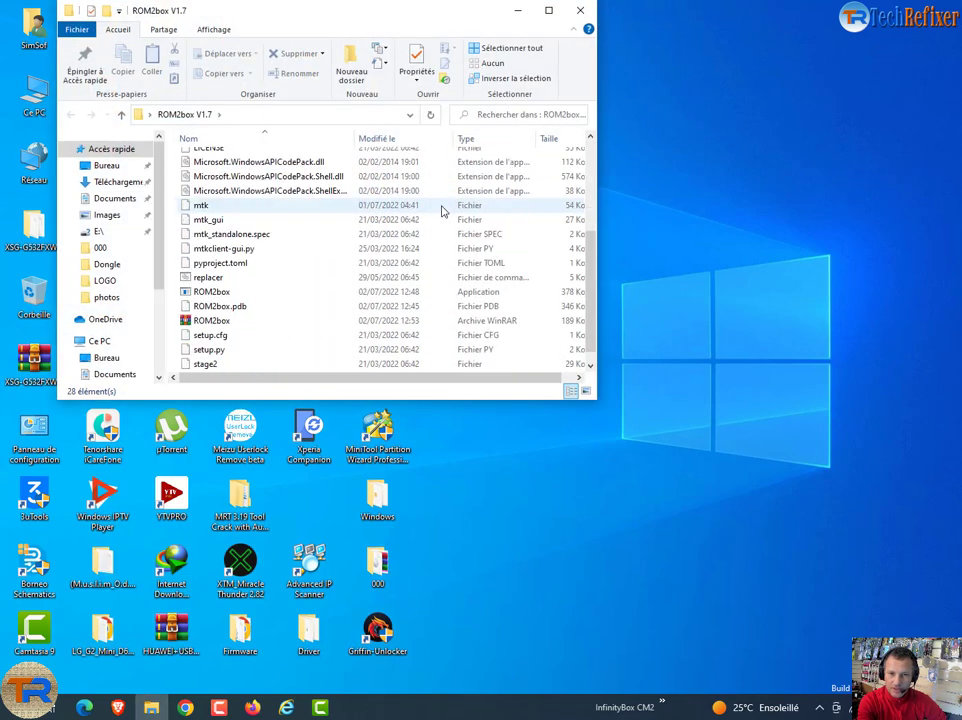
scroll(442, 211, "down", 1)
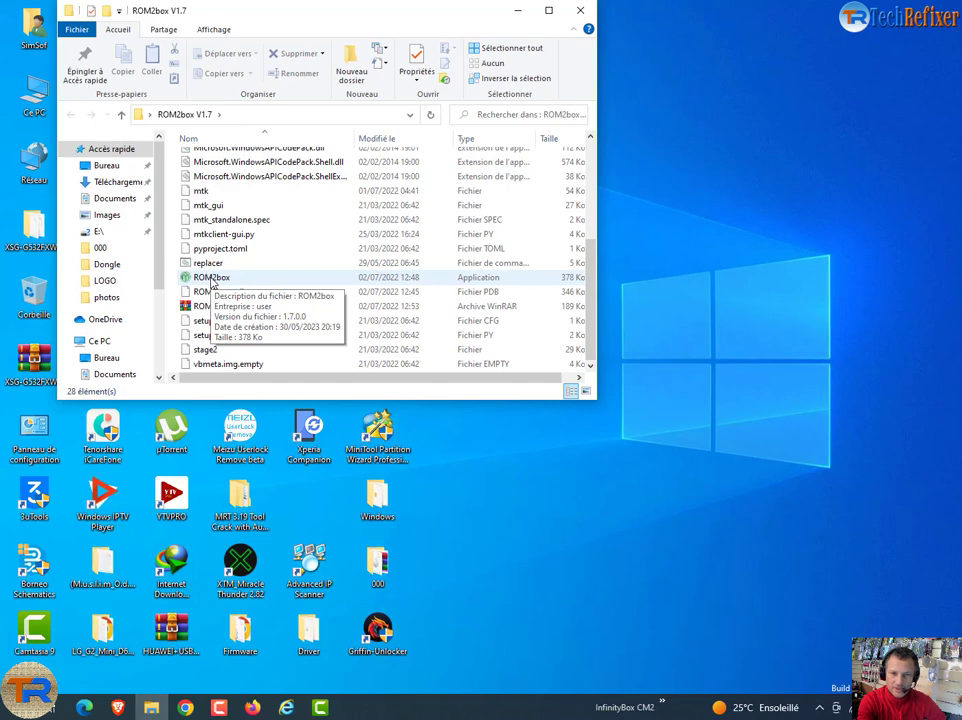
left_click(580, 10)
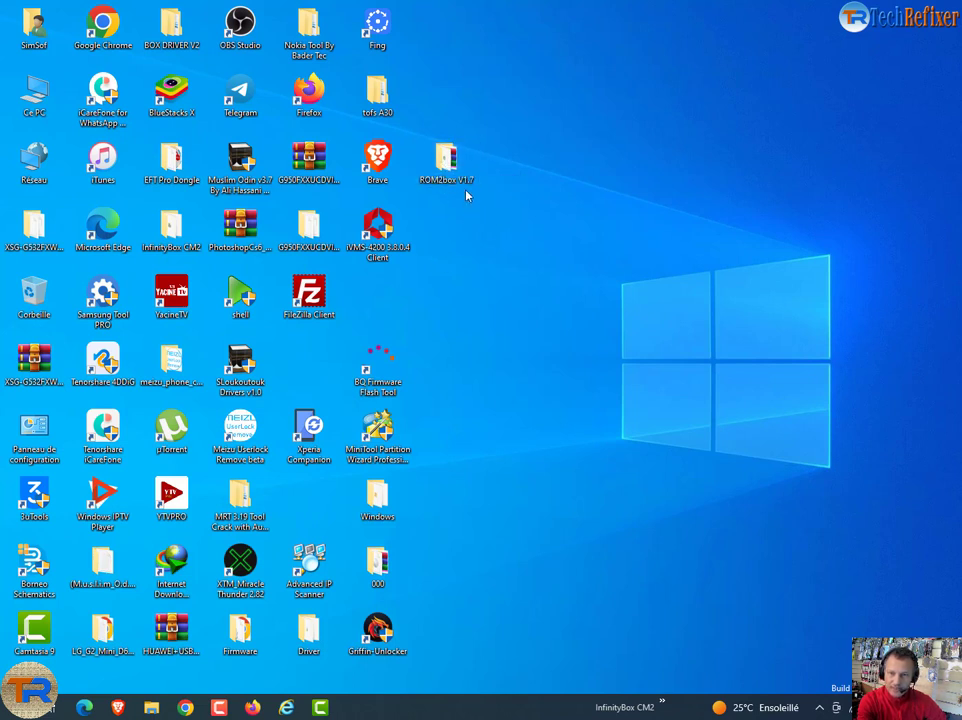
Step: Open the ROM2box V1.7 folder on the desktop and launch the ROM2box application
double_click(446, 166)
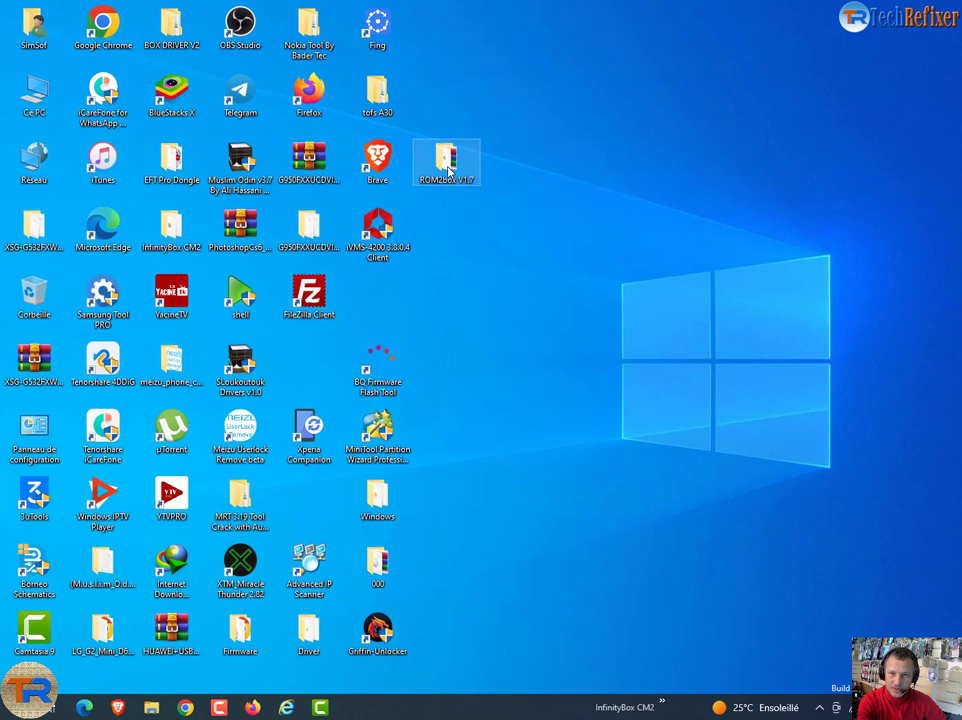
scroll(206, 320, "down", 3)
scroll(220, 300, "up", 3)
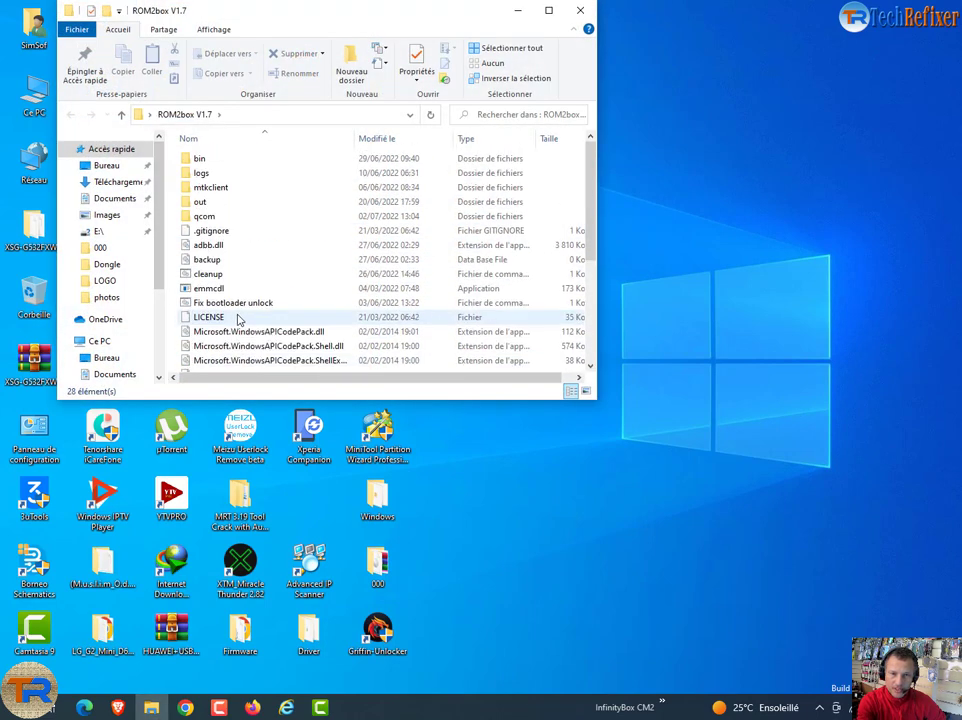
scroll(249, 311, "down", 4)
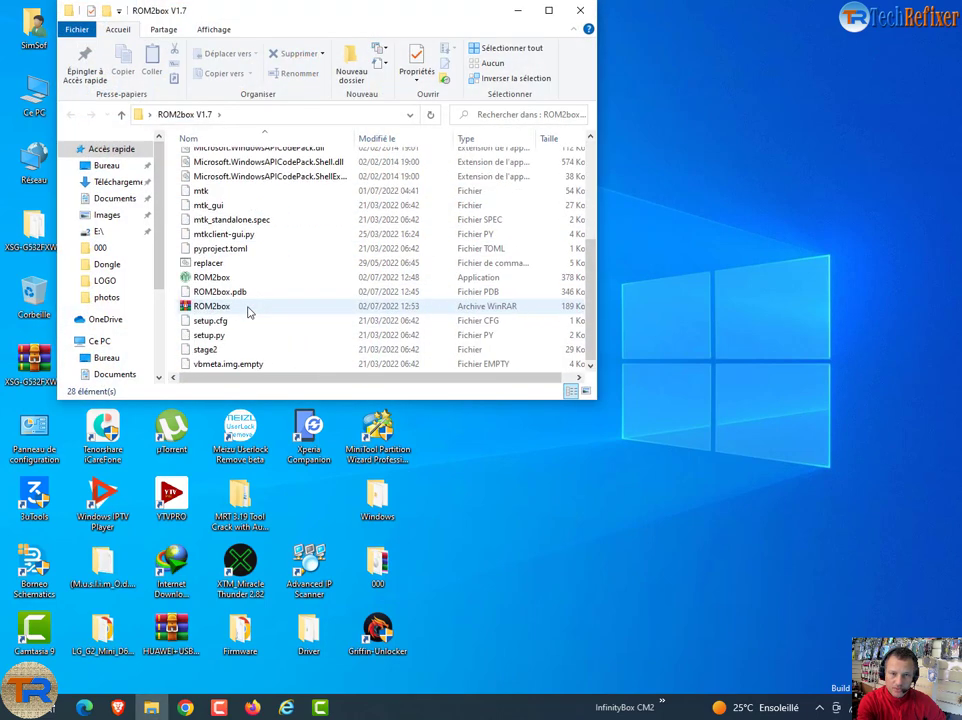
left_click(212, 280)
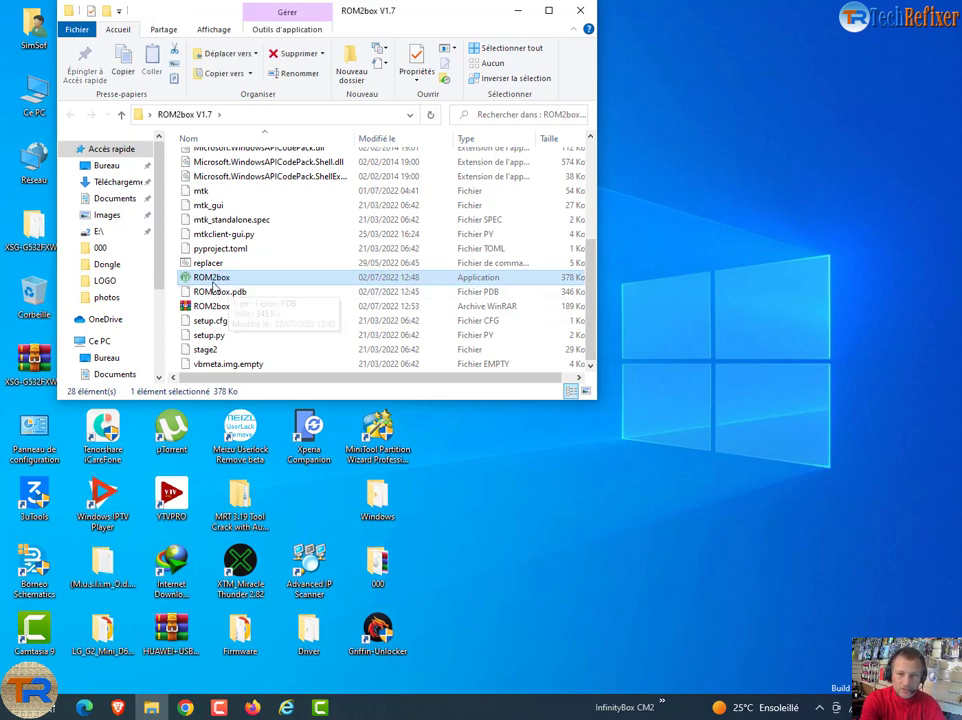
double_click(240, 280)
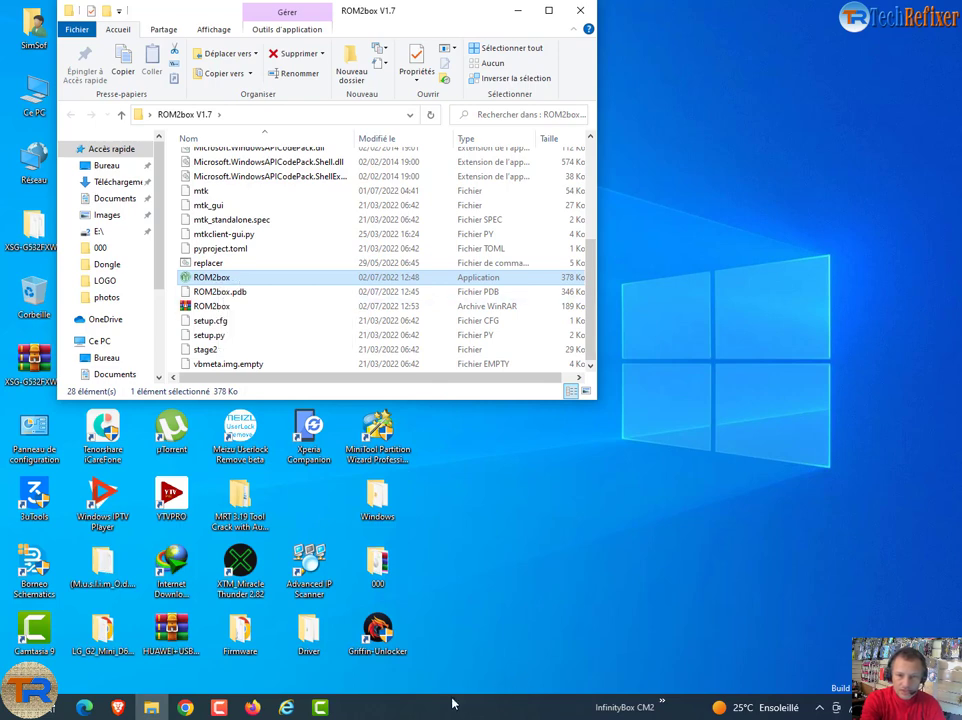
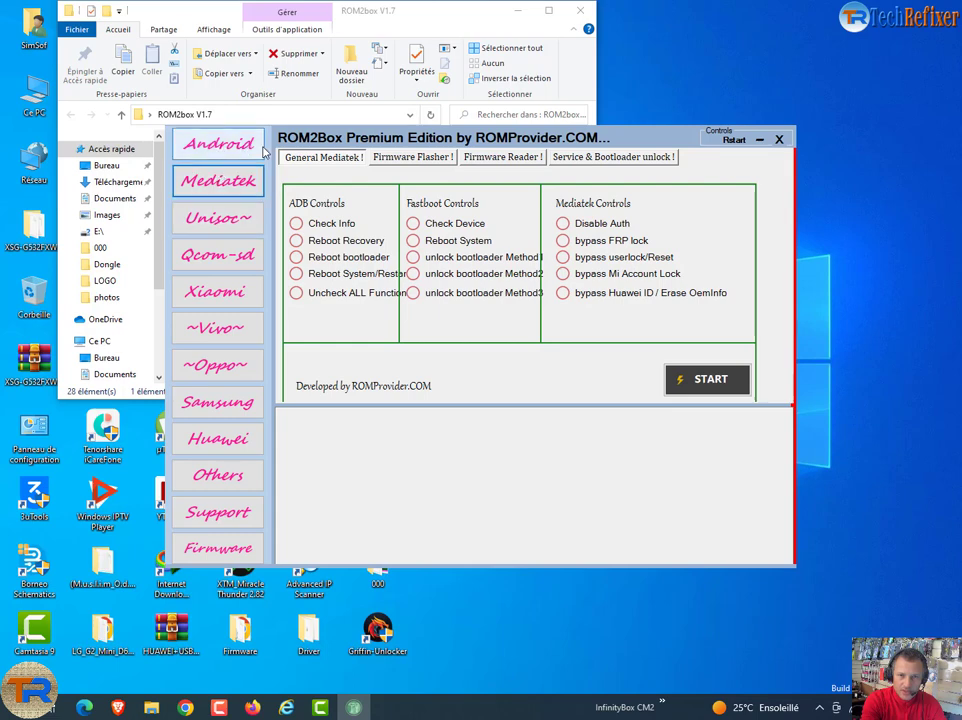
Step: Examine the Android section's ADB and Fastboot solutions, marking Enable Diag Mod (QCOM Root) among the ADB functions
left_click(229, 148)
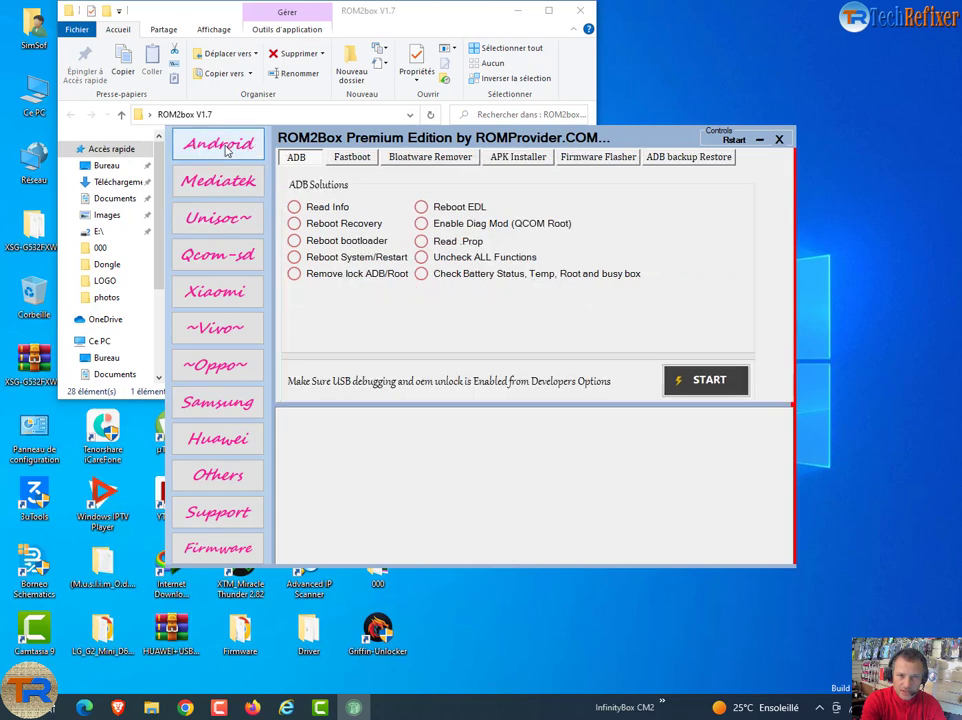
left_click(224, 148)
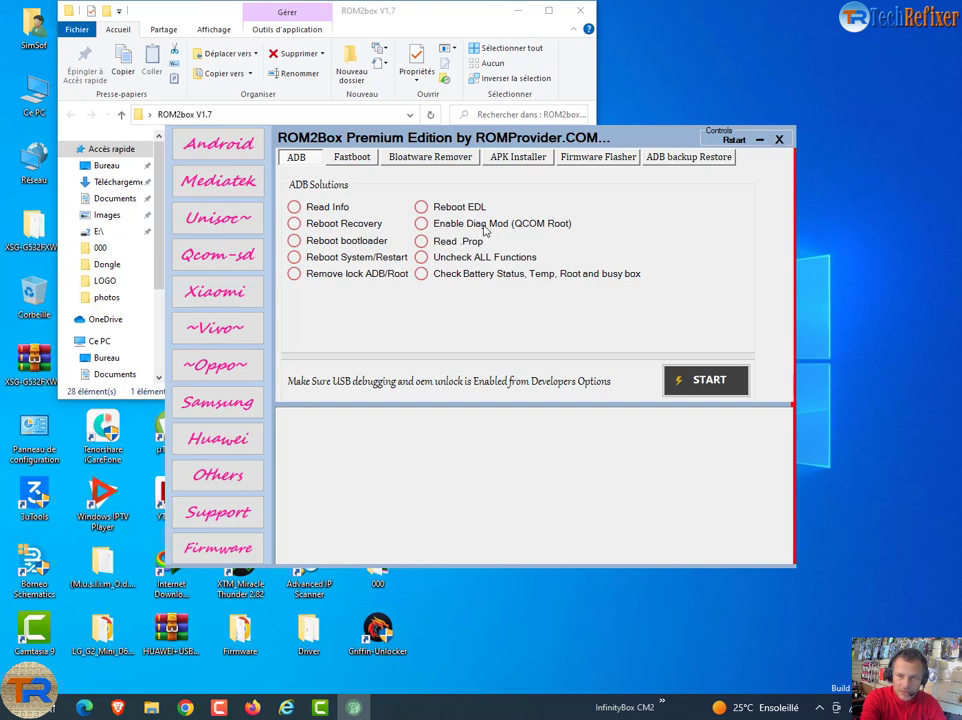
left_click(545, 228)
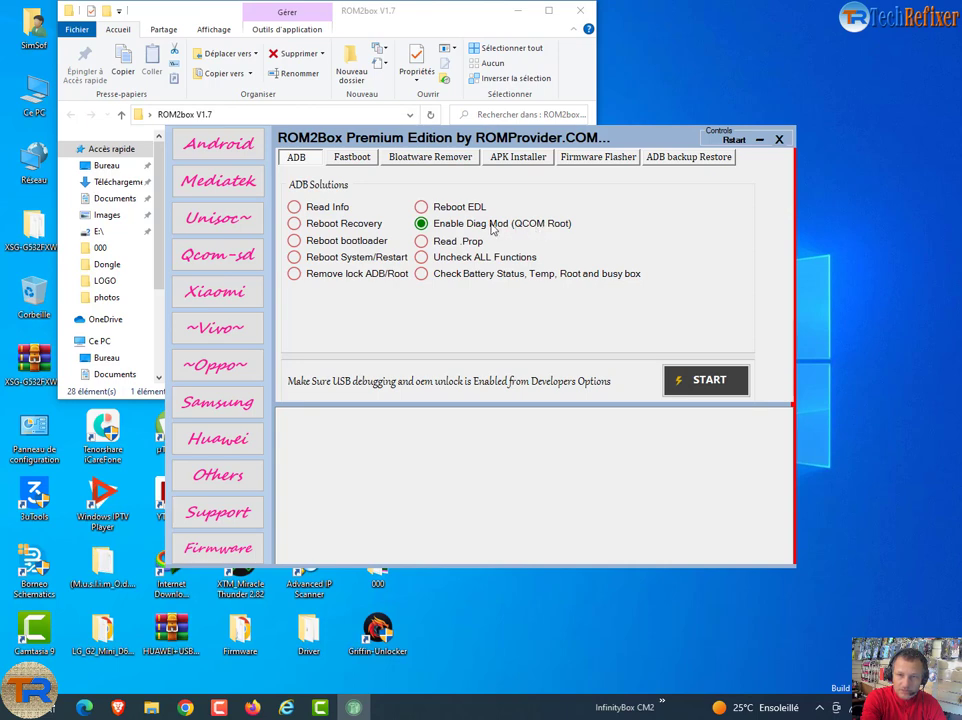
left_click(350, 157)
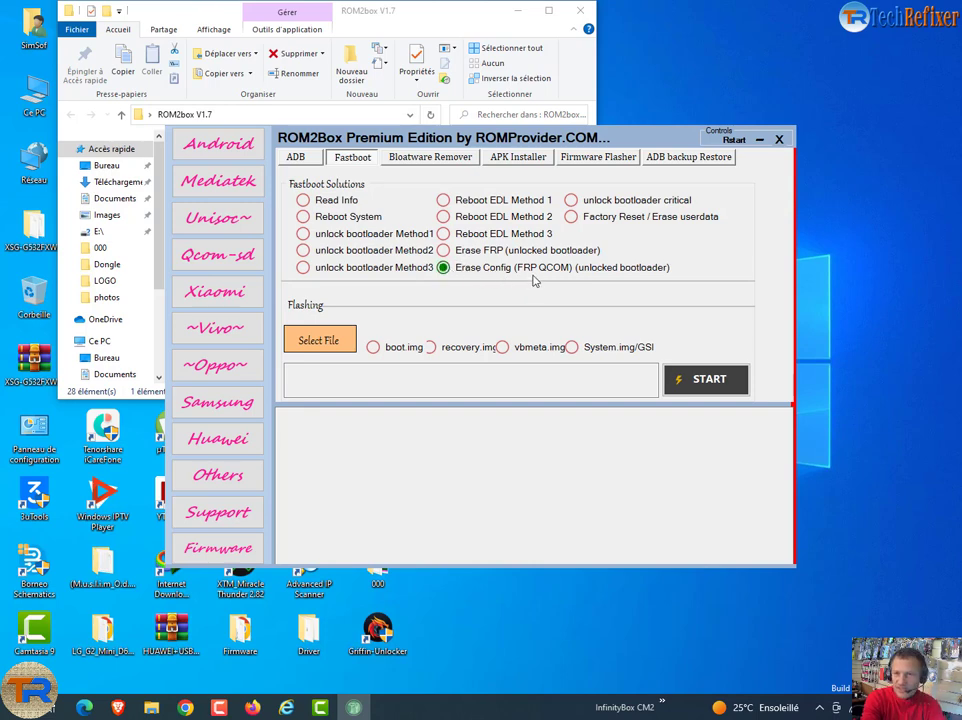
Step: Examine the Android section's Bloatware Remover, APK Installer with its file selection, Firmware Flasher and ADB backup Restore functions
left_click(409, 166)
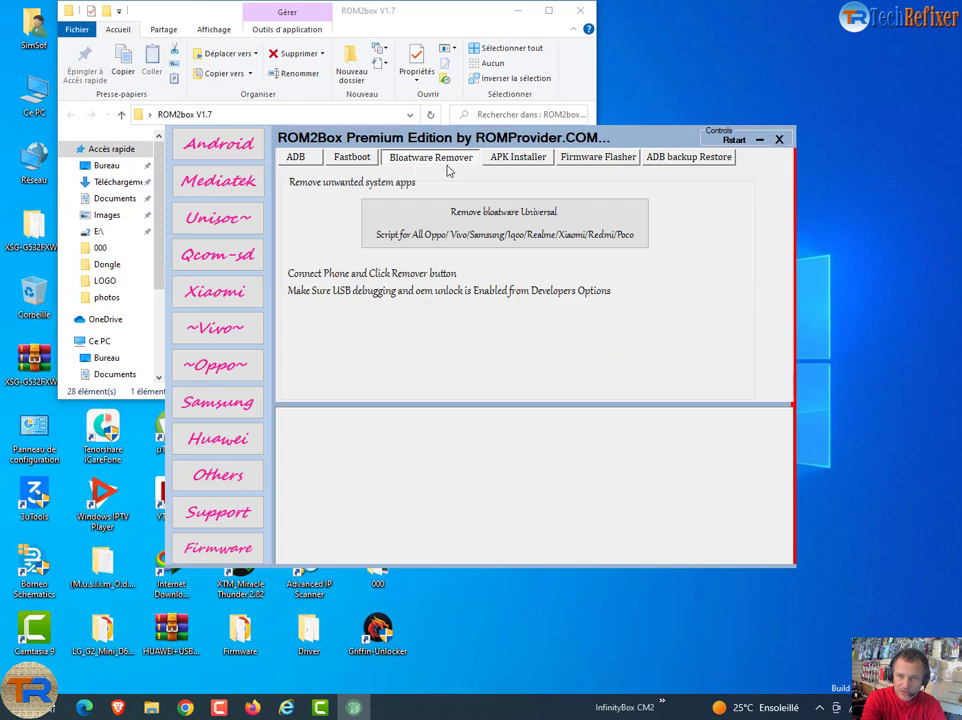
left_click(393, 229)
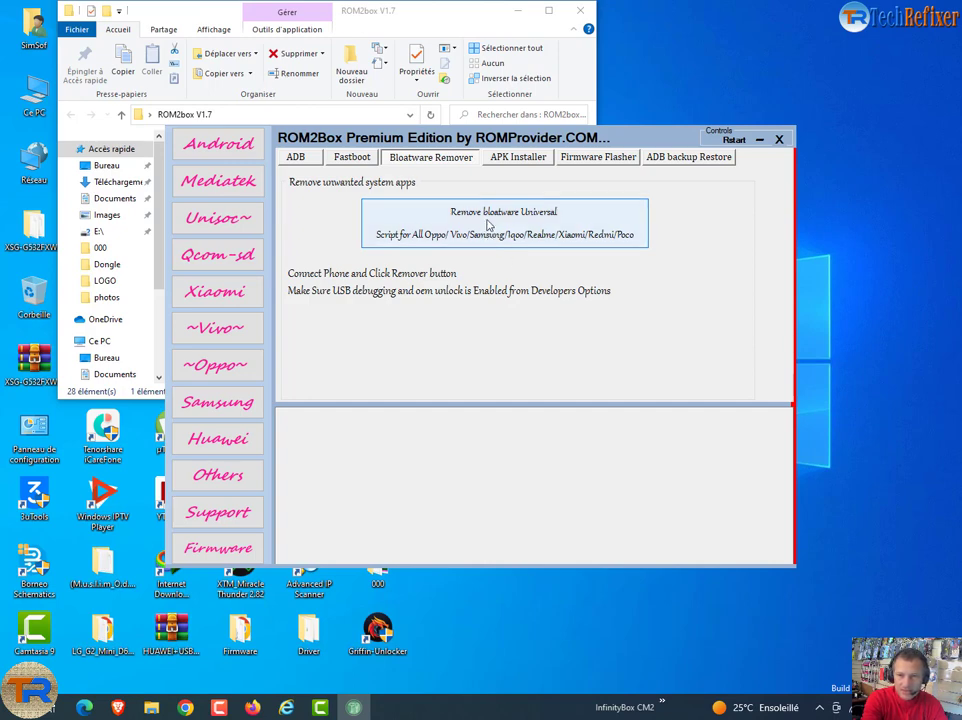
left_click(516, 159)
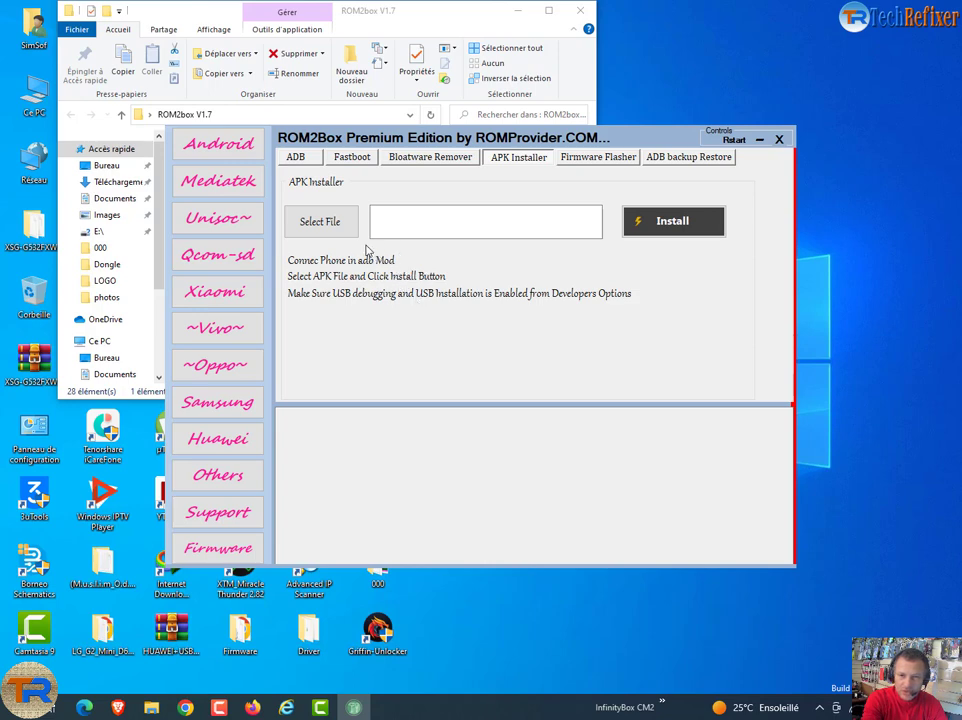
left_click(517, 242)
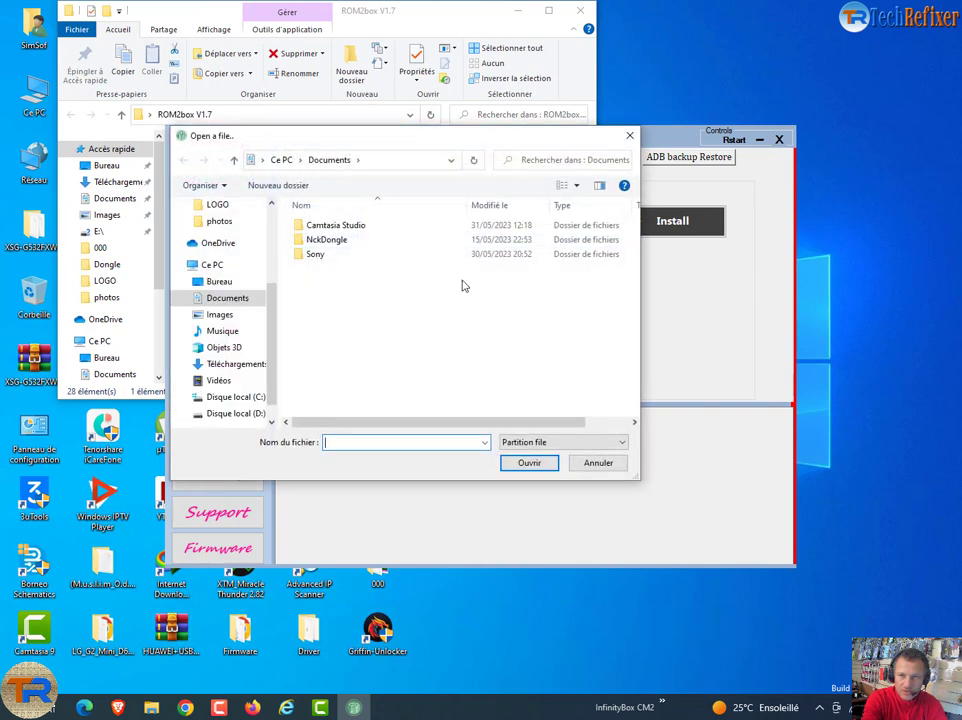
left_click(630, 135)
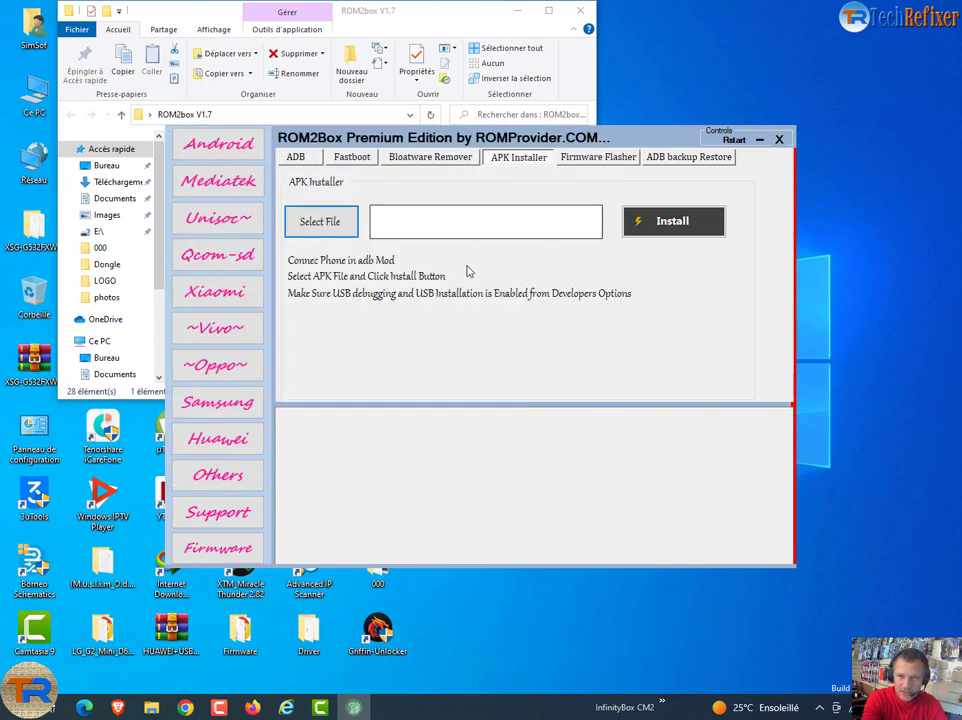
left_click(594, 159)
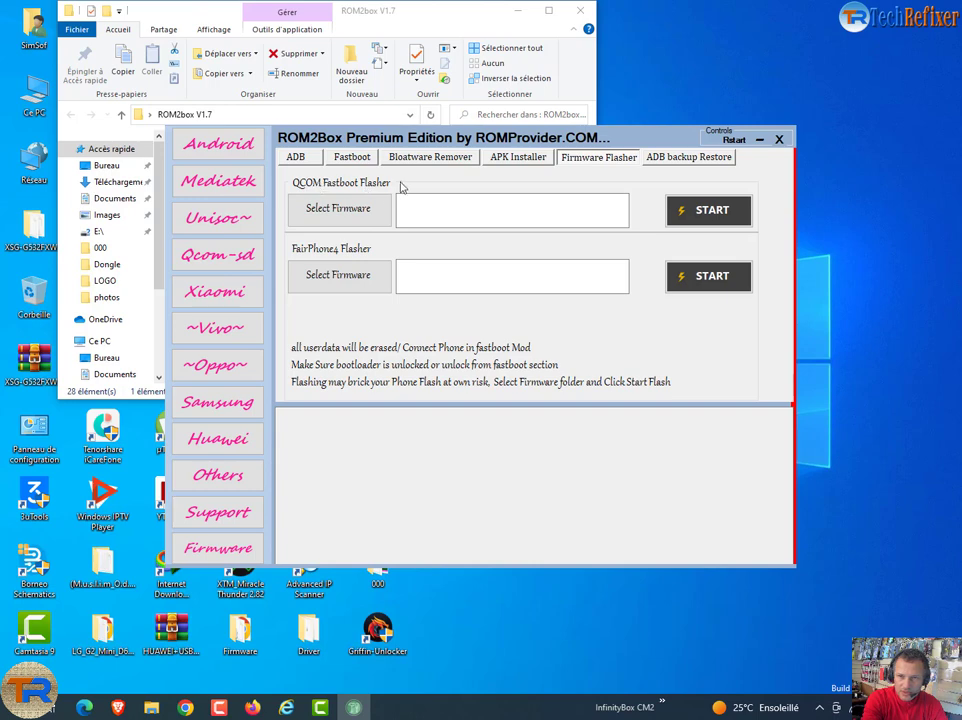
left_click(687, 160)
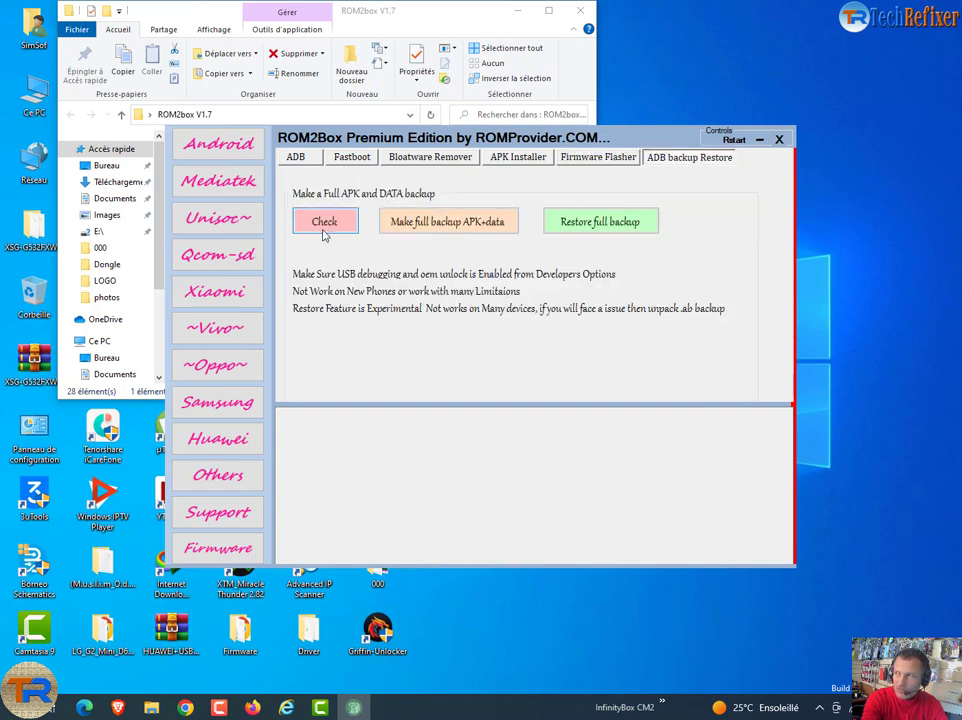
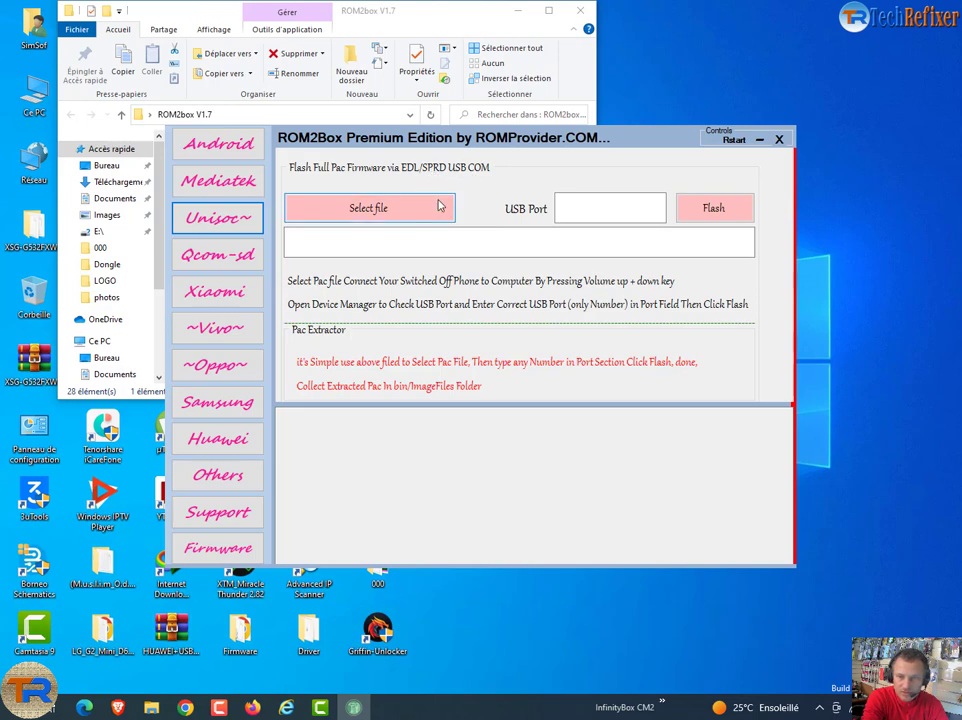
Step: Set the device type to EMMC in the Qcom-sd section's Firmware Reader
left_click(243, 256)
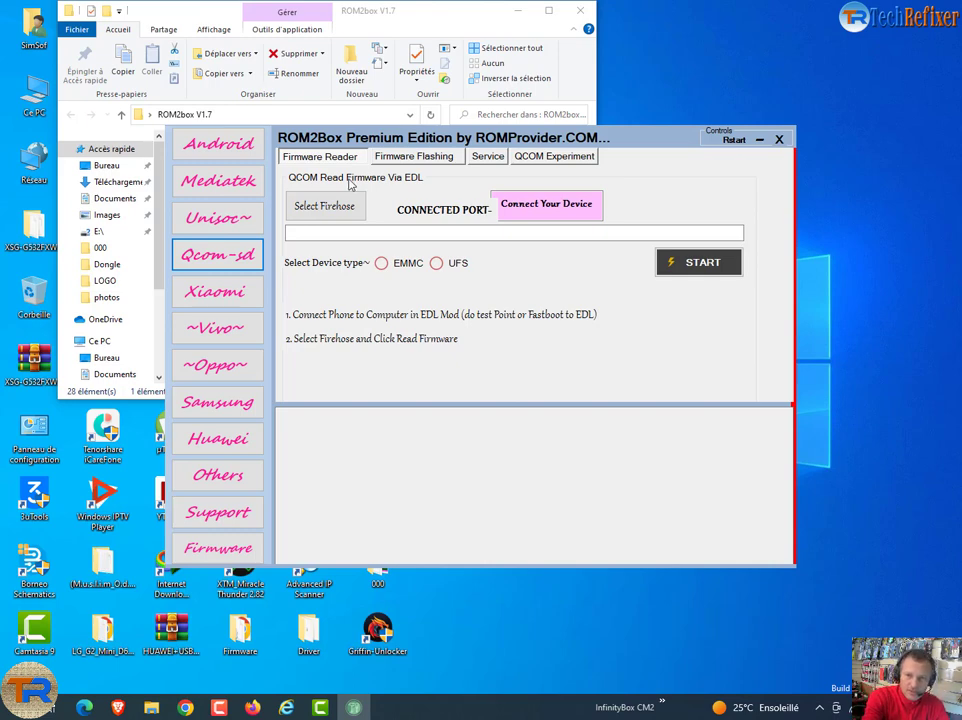
left_click(391, 228)
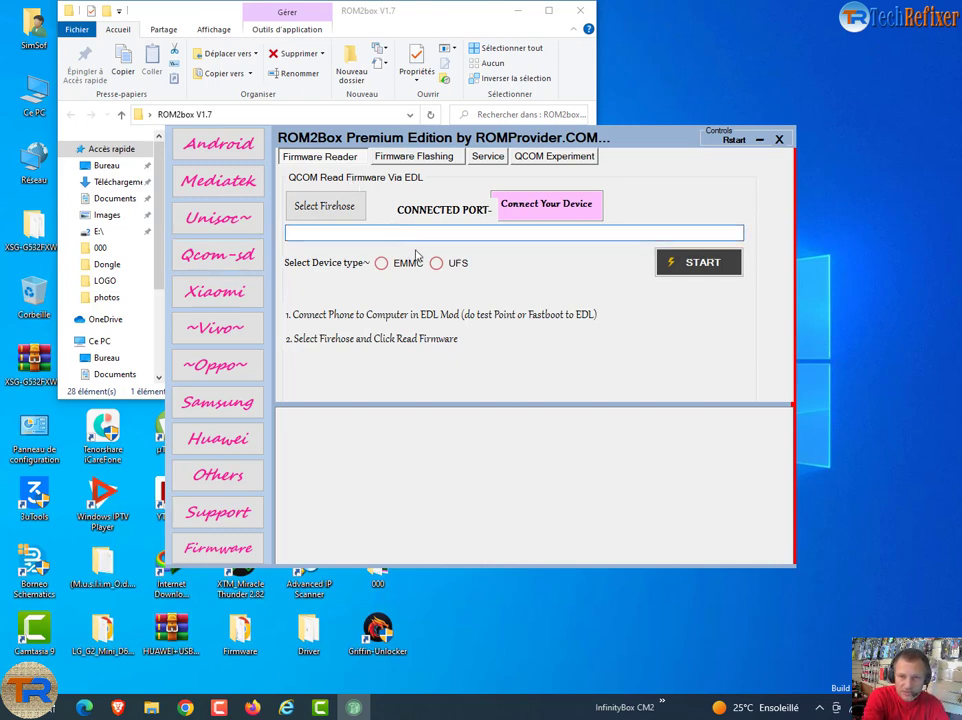
left_click(382, 264)
left_click(434, 265)
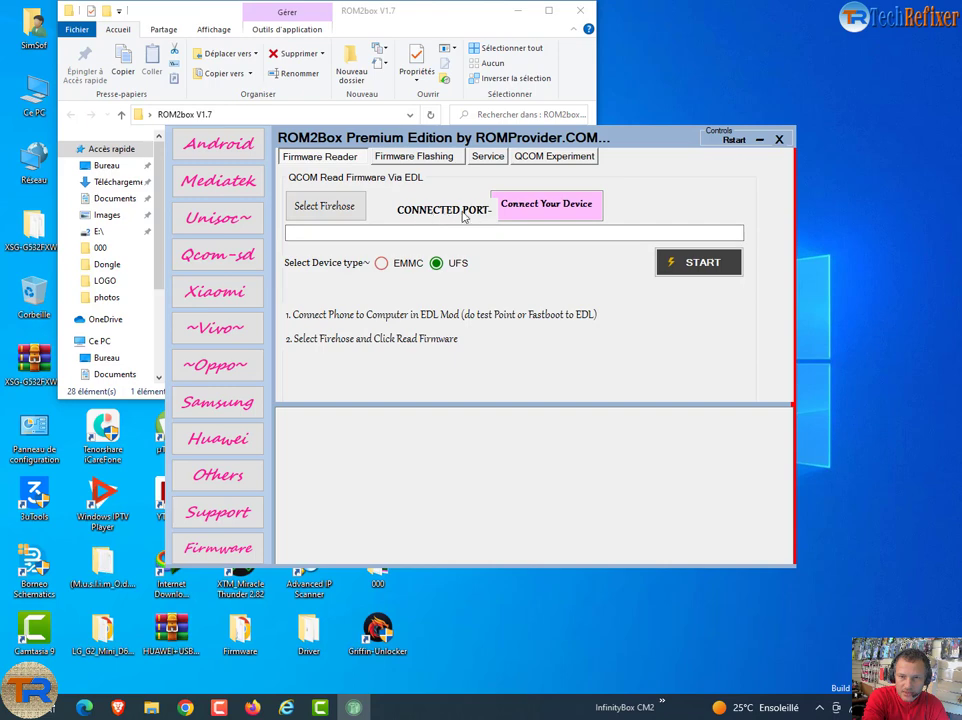
left_click(381, 264)
left_click(437, 265)
left_click(397, 268)
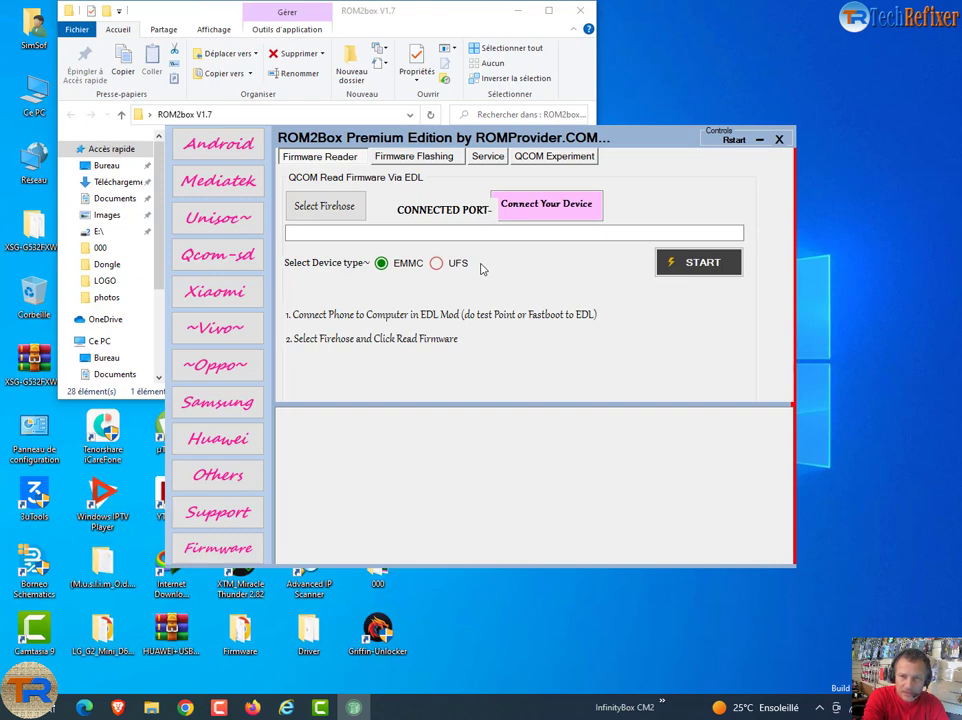
Step: Try the EMMC and UFS device types in the Qualcomm Firmware Flashing functions, and mark vbmeta.img as the partition to flash
left_click(414, 163)
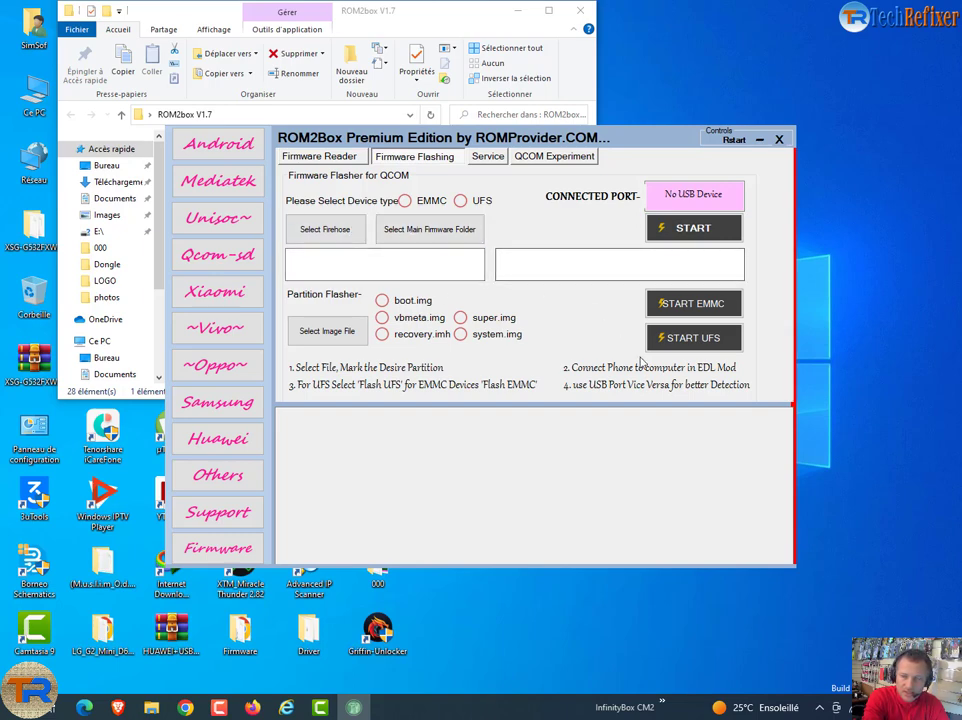
left_click(405, 202)
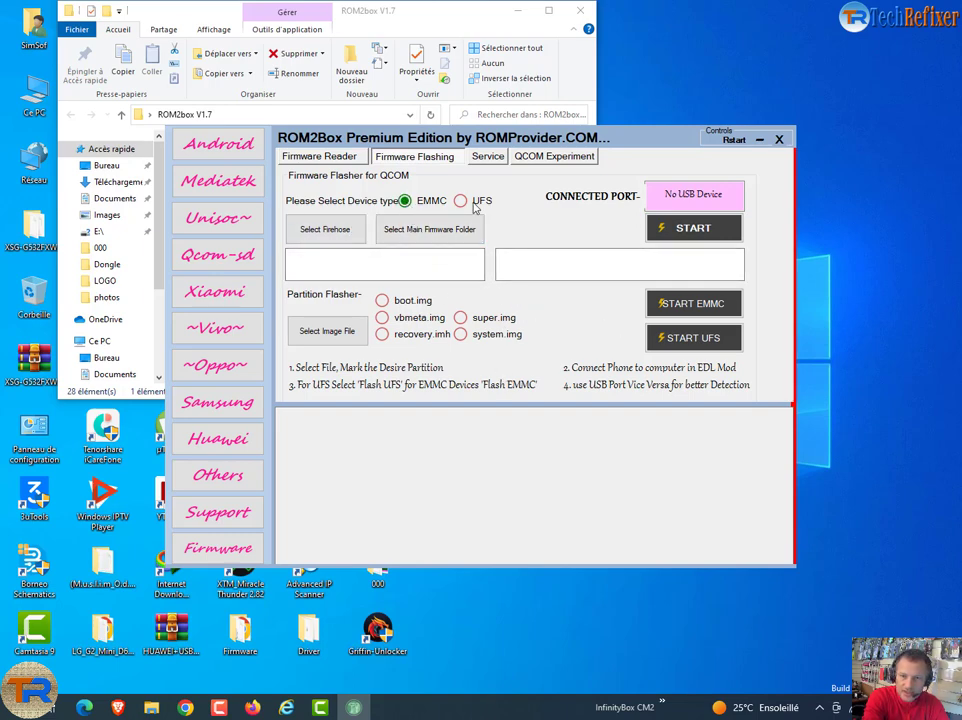
left_click(458, 202)
left_click(405, 201)
left_click(460, 201)
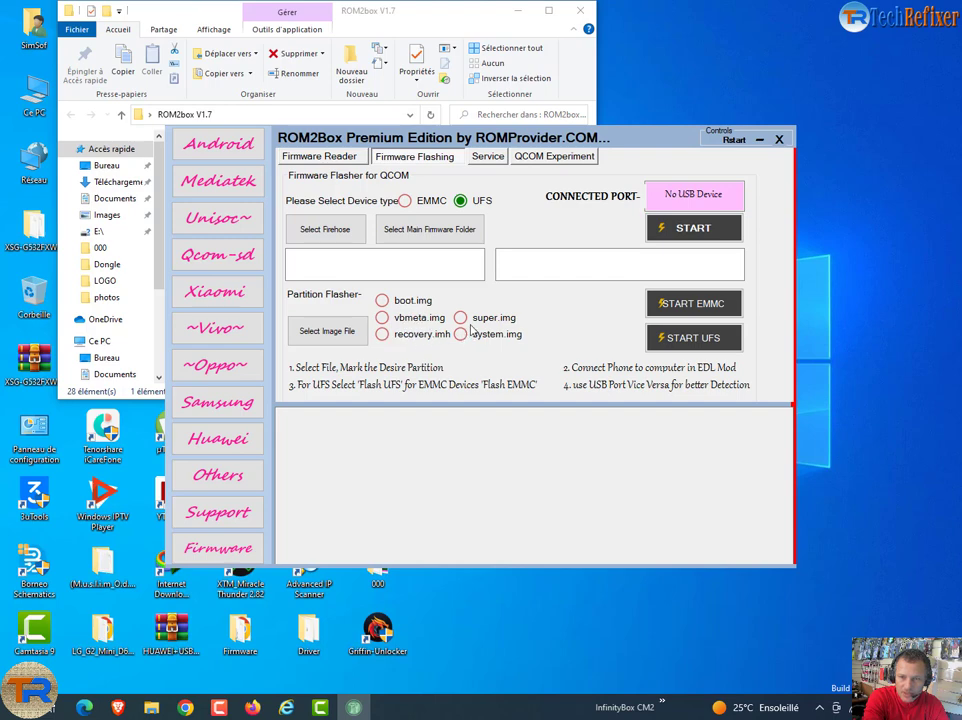
left_click(382, 317)
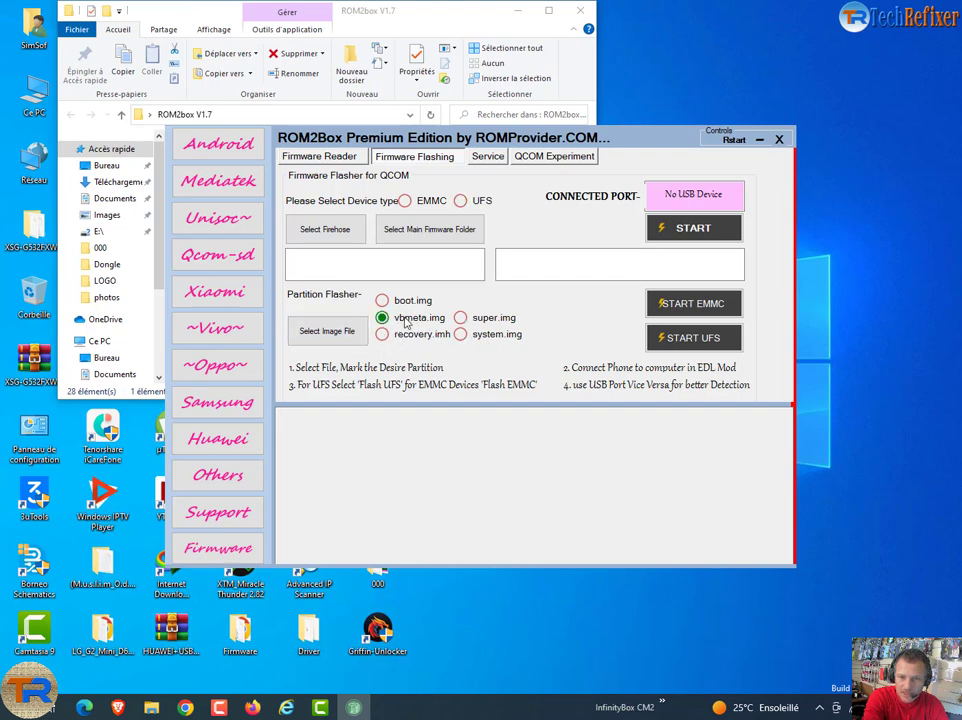
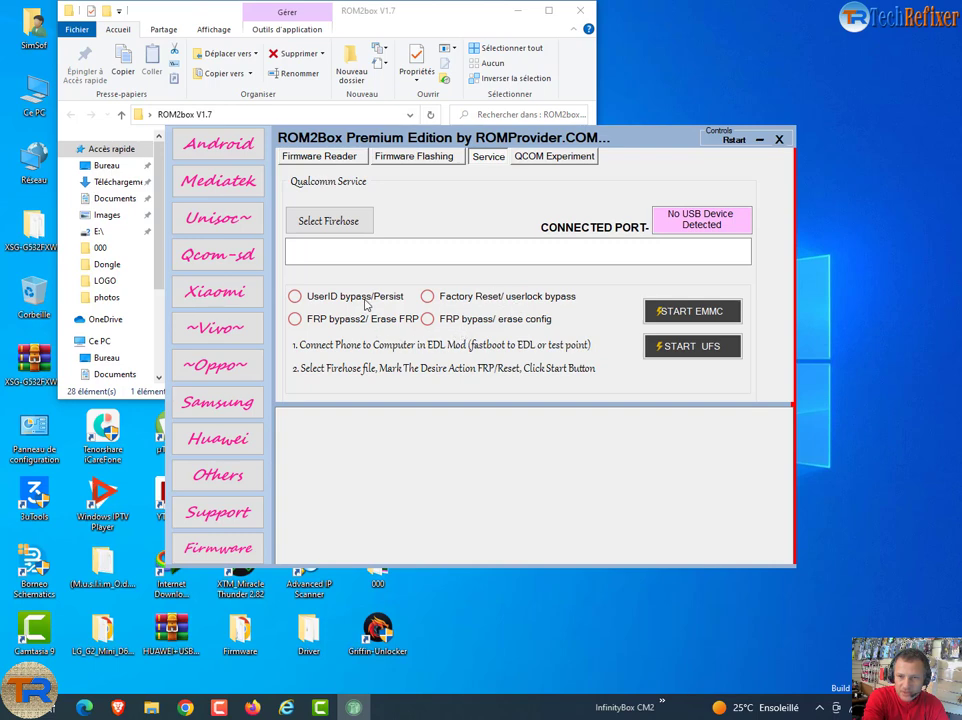
Step: View the QCOM Experiment functions and the Vivo Qualcomm section
left_click(555, 157)
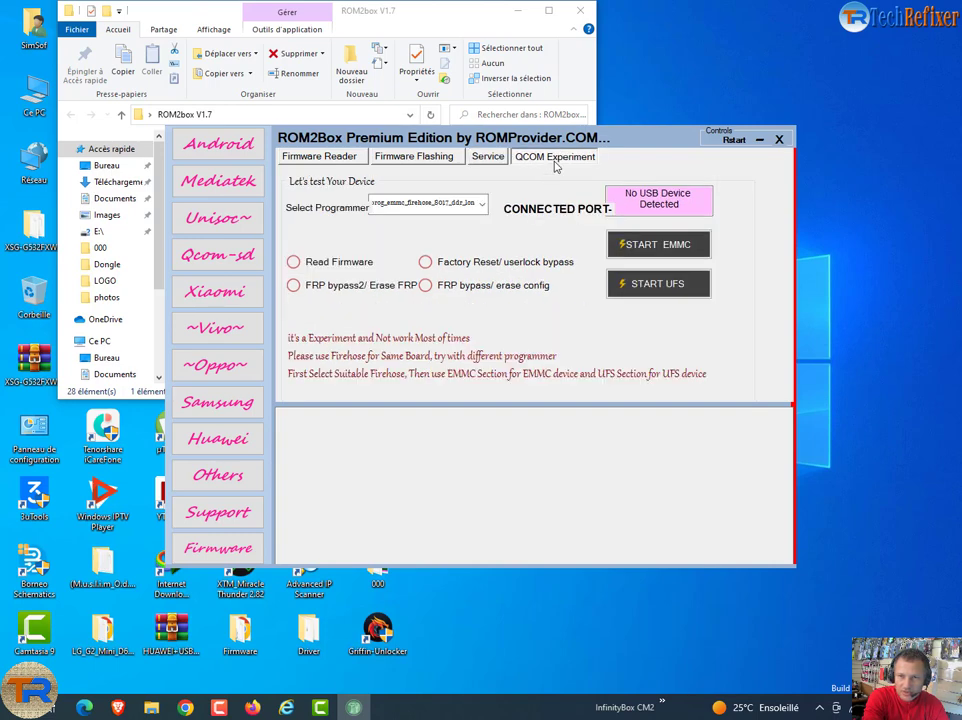
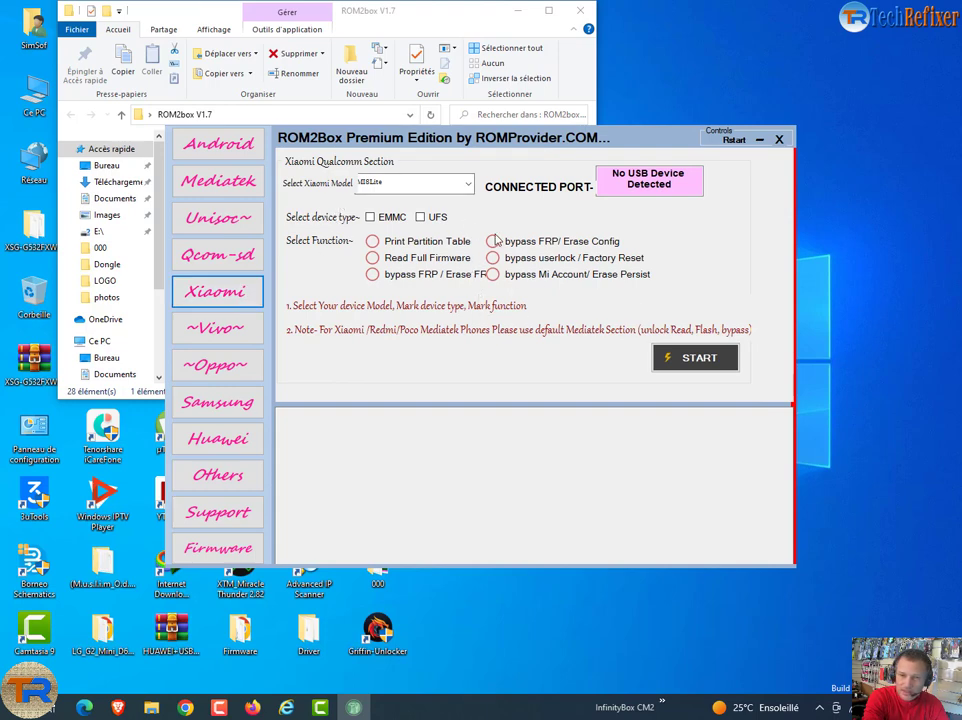
left_click(240, 335)
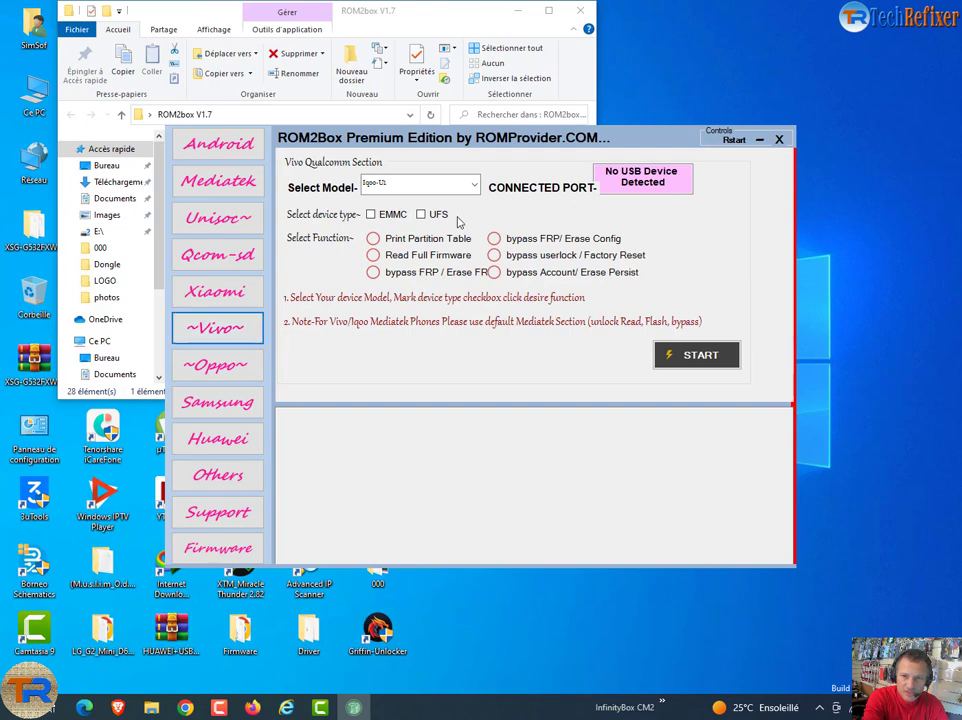
Step: View the Oppo/Realme Qualcomm section, the Samsung FRP bypass and Disable Knox functions, and the Huawei Qualcomm section
left_click(245, 366)
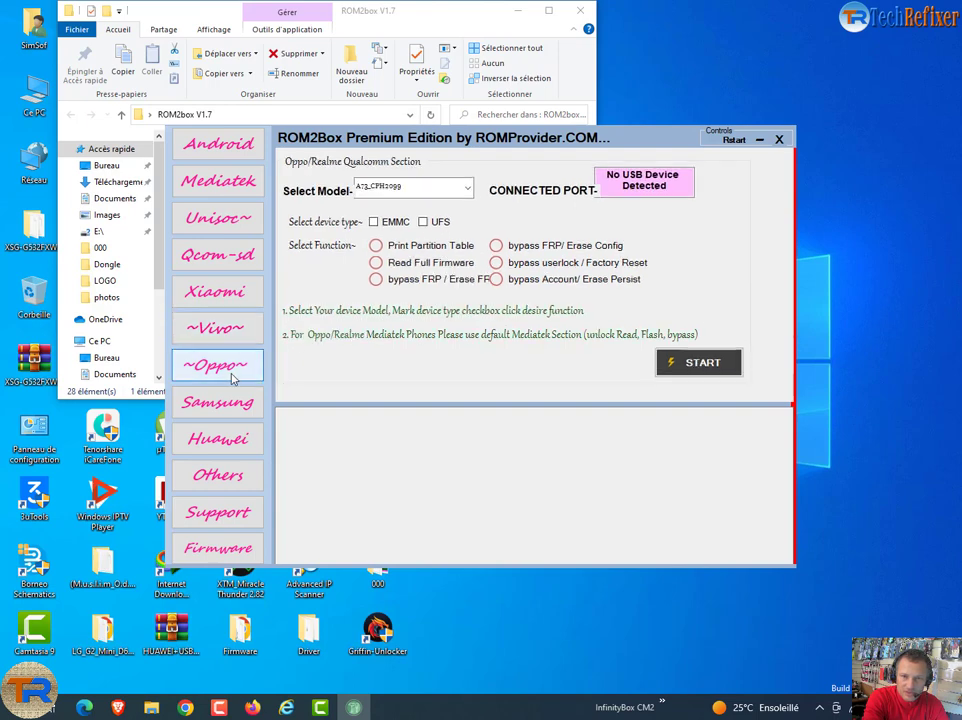
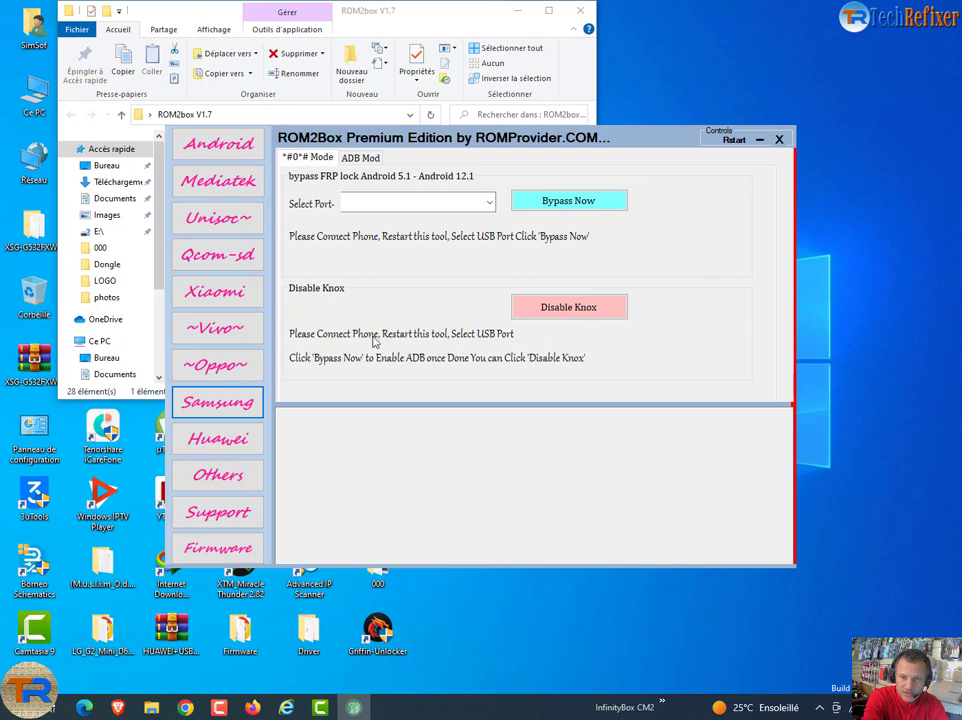
left_click(222, 447)
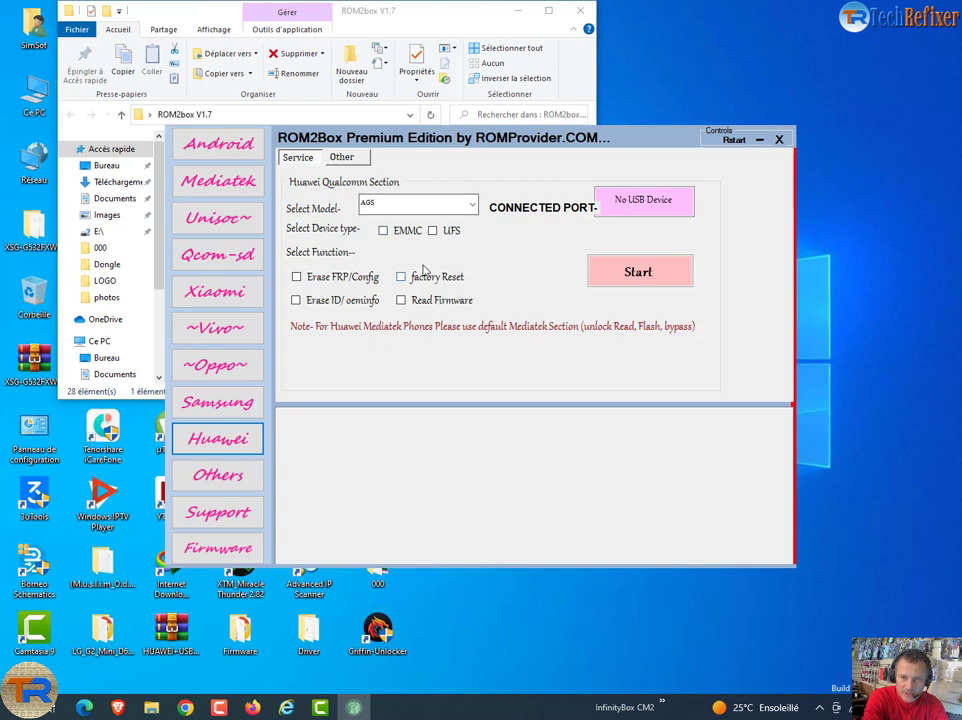
Step: Open the ROMProvider flash file download page from the Firmware section and look through its list of phone brands
left_click(224, 559)
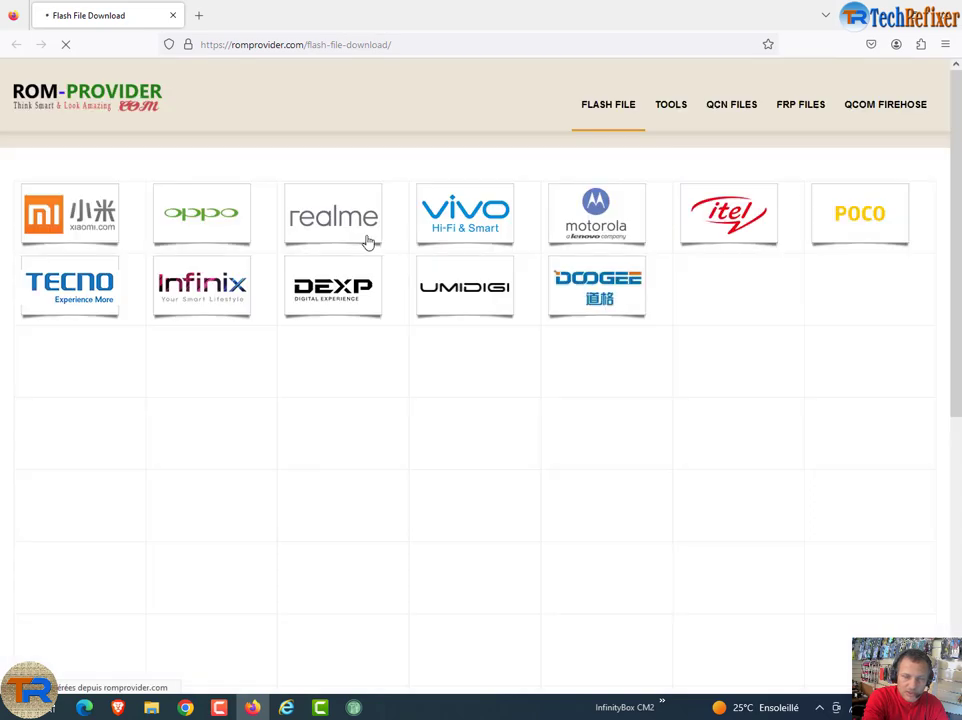
scroll(368, 319, "down", 1)
scroll(368, 318, "down", 3)
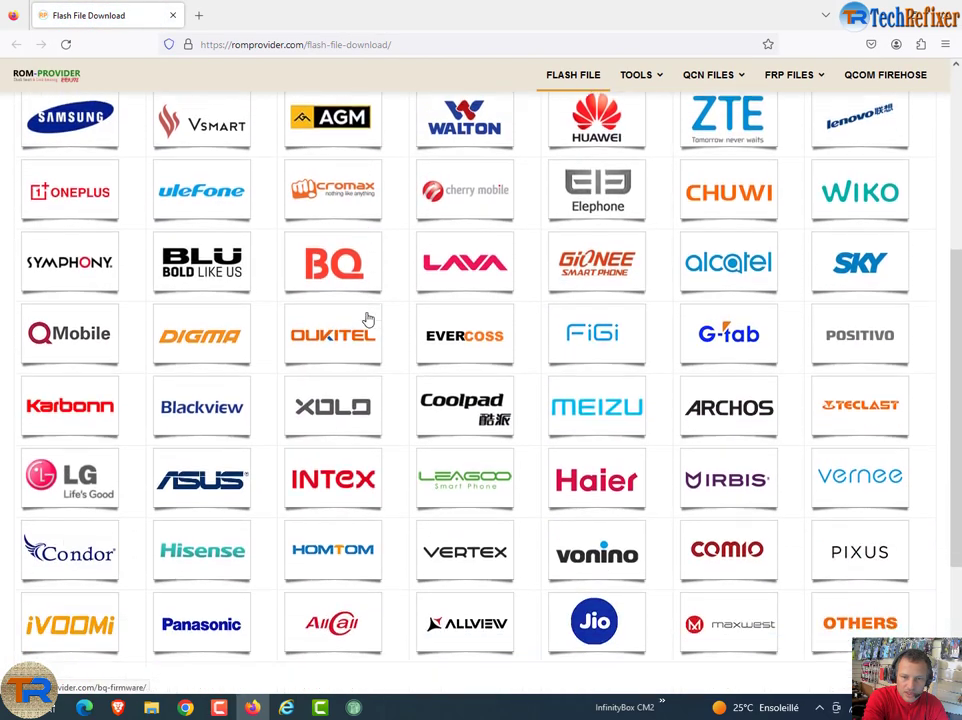
scroll(368, 318, "down", 3)
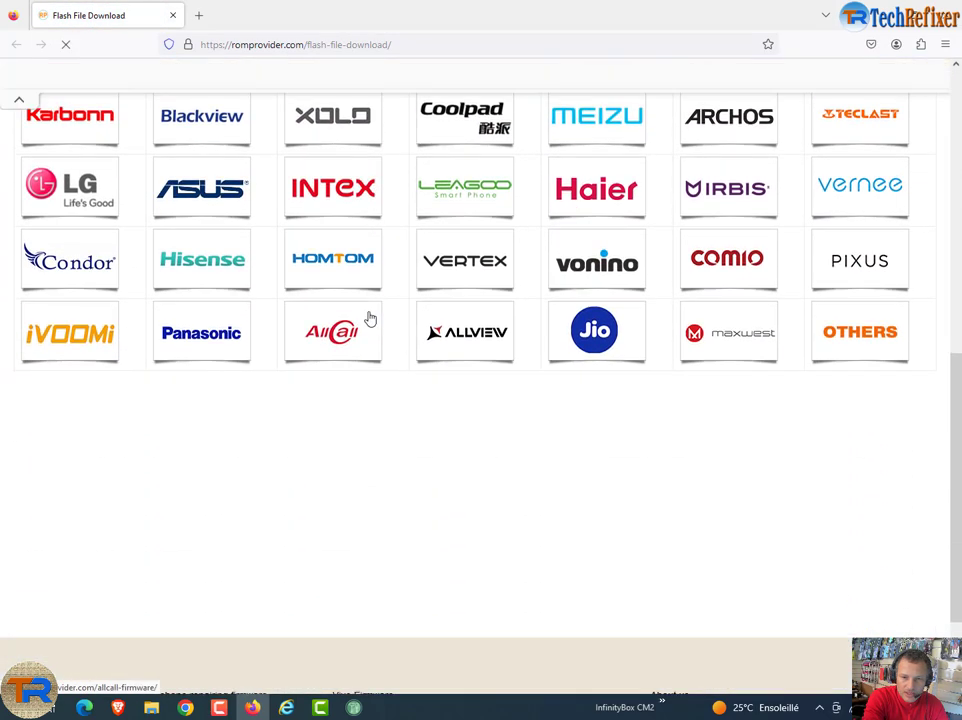
scroll(370, 318, "up", 3)
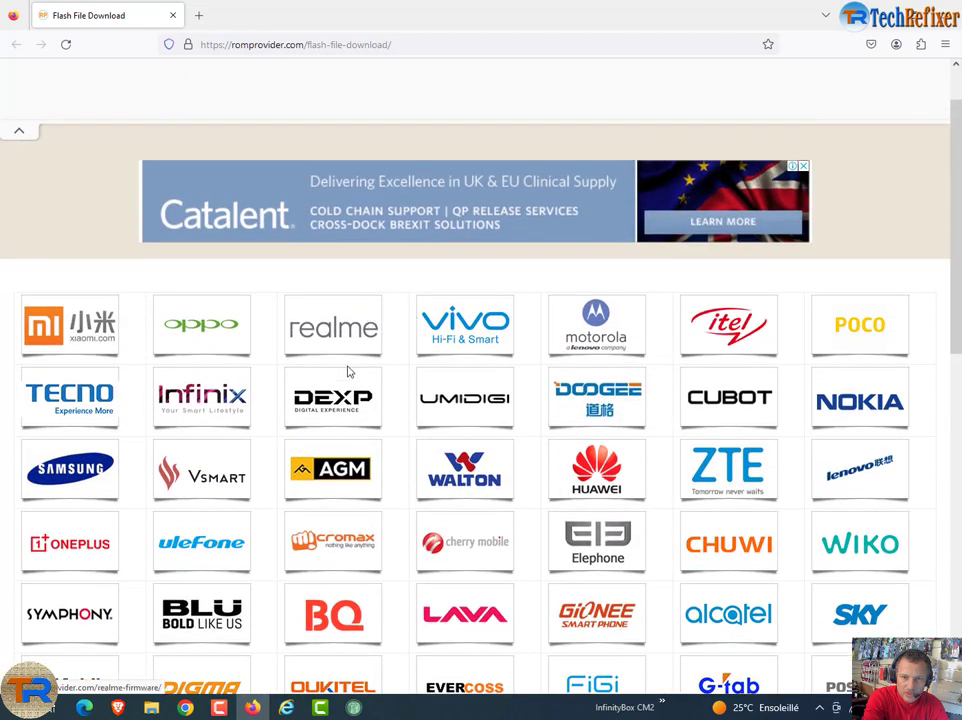
left_click(325, 376)
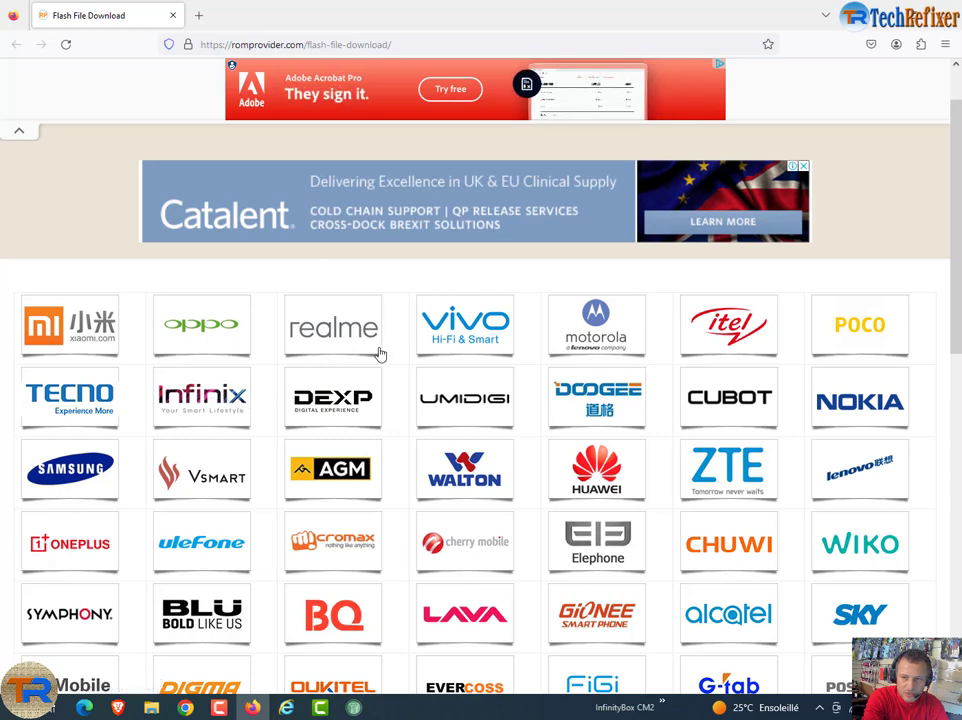
Step: Open the Infinix X6835B Firmware Flash File (Stock ROM) page from the Infinix list and examine its download links and flashing instructions
left_click(224, 400)
scroll(510, 322, "down", 2)
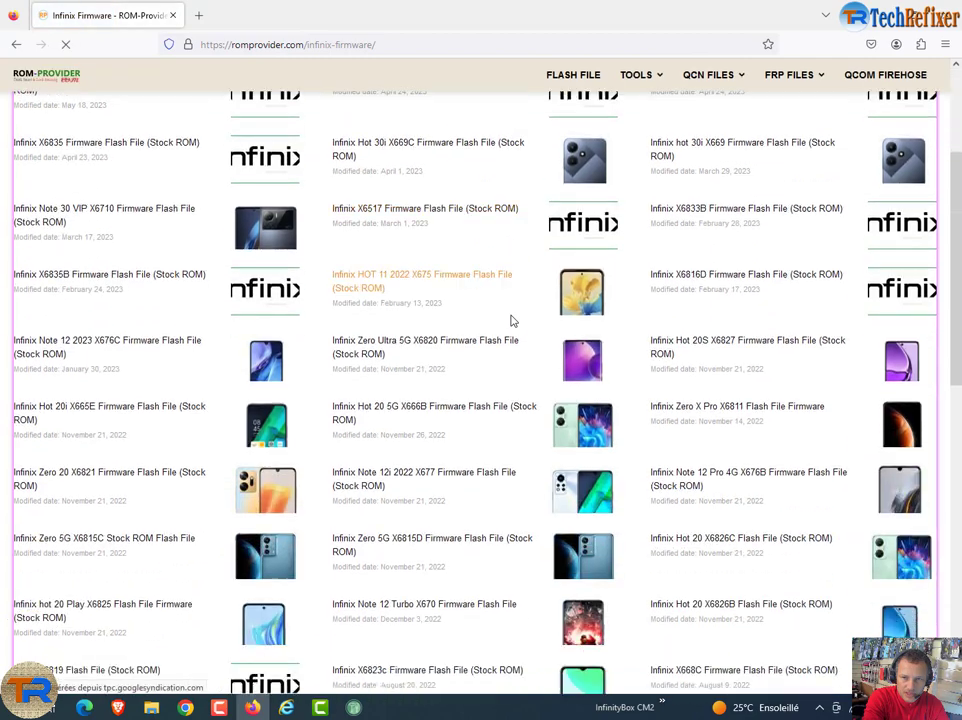
left_click(122, 283)
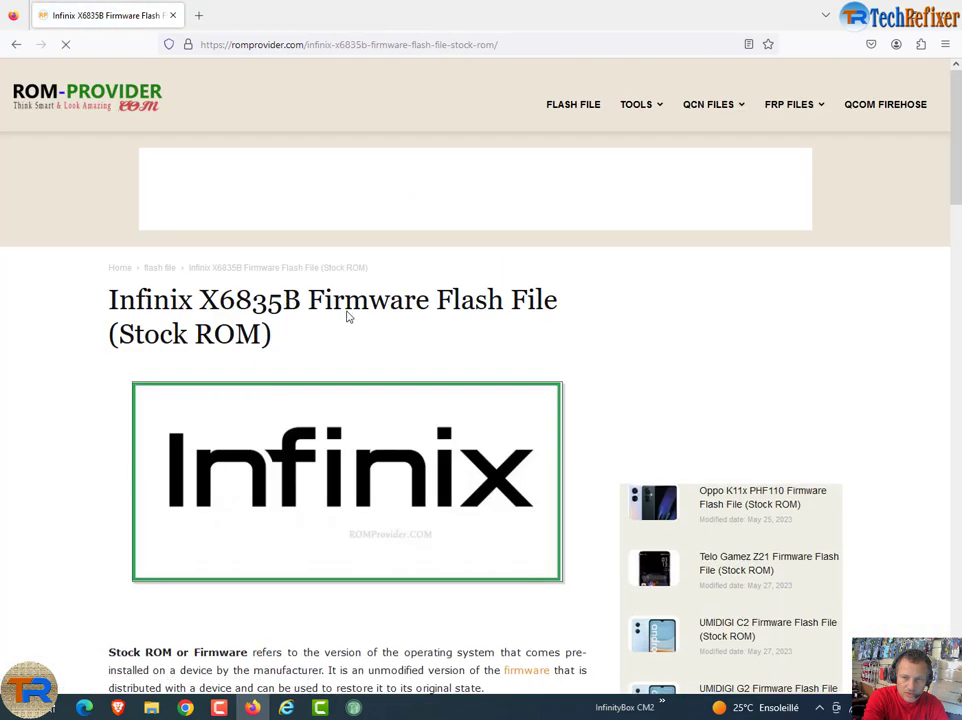
scroll(348, 317, "down", 10)
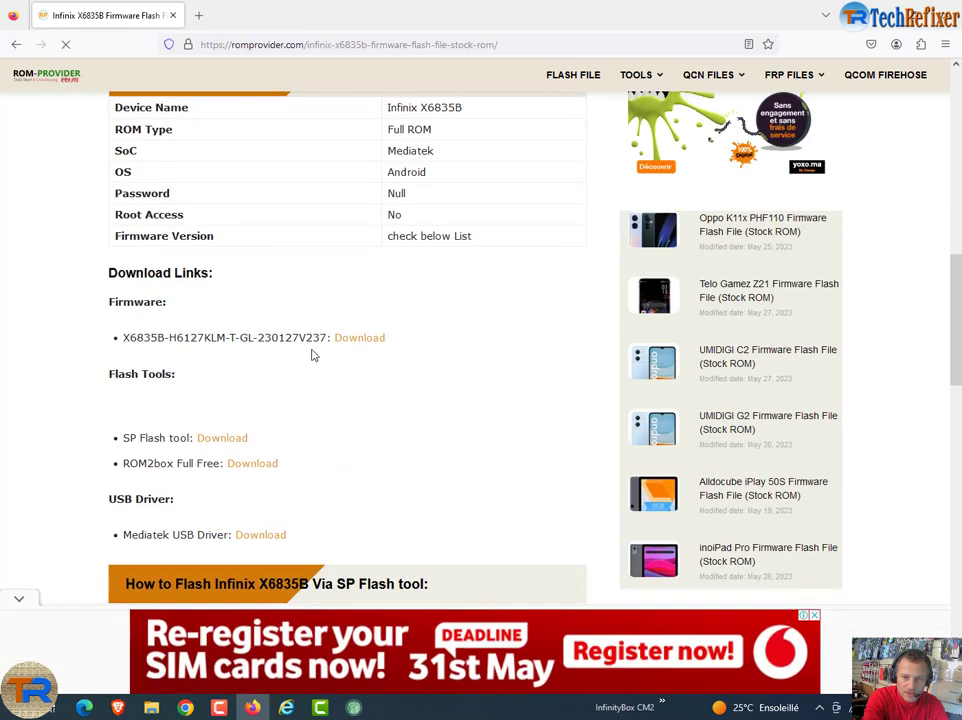
scroll(267, 388, "down", 3)
scroll(270, 388, "down", 3)
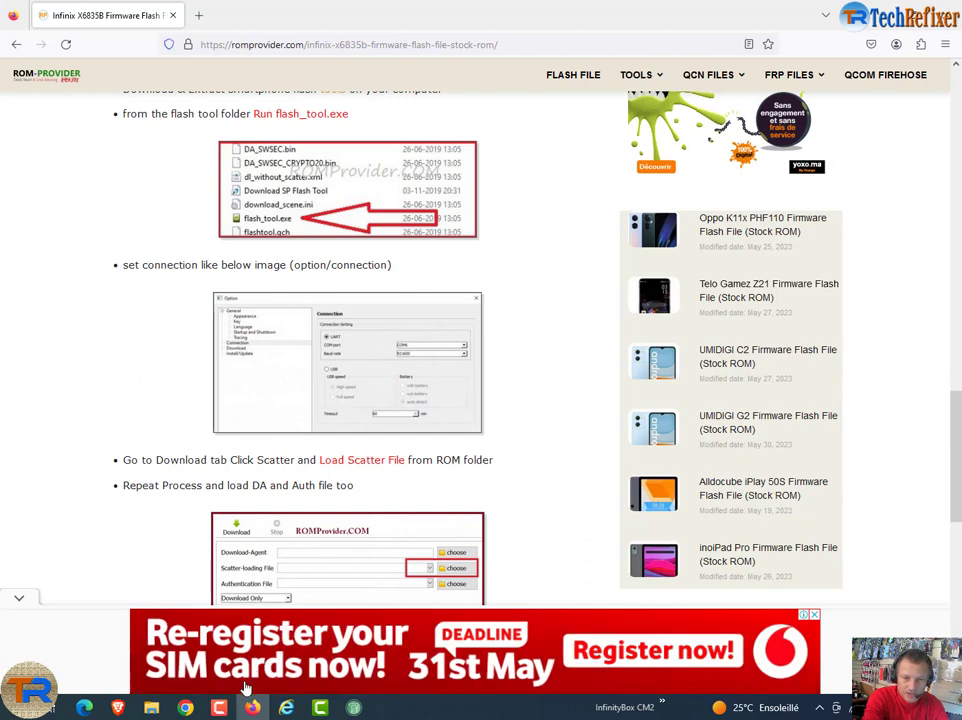
left_click(219, 707)
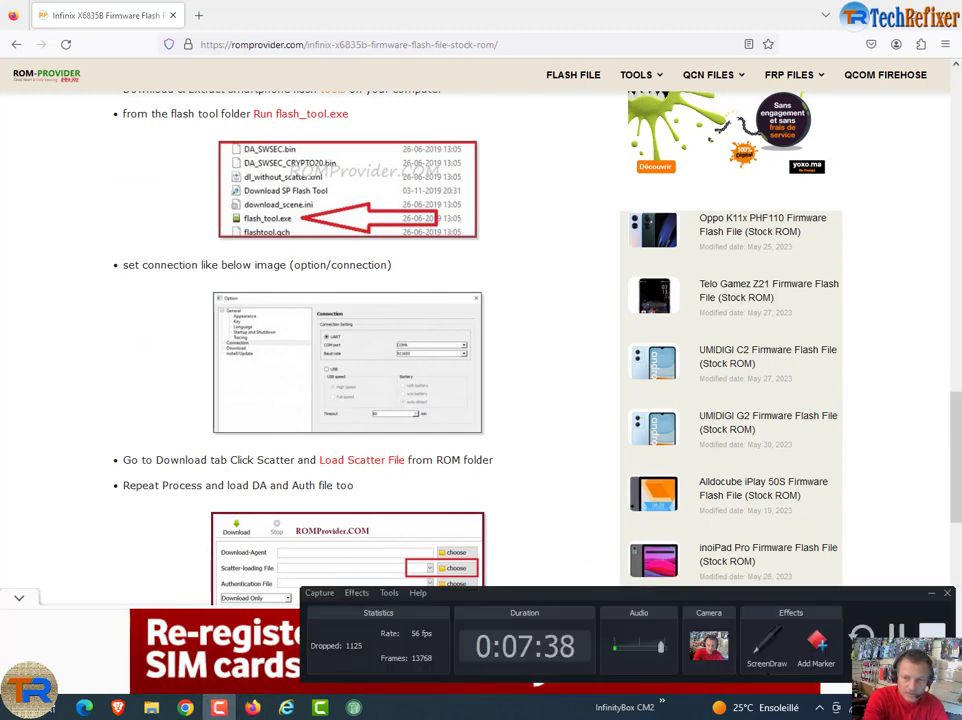